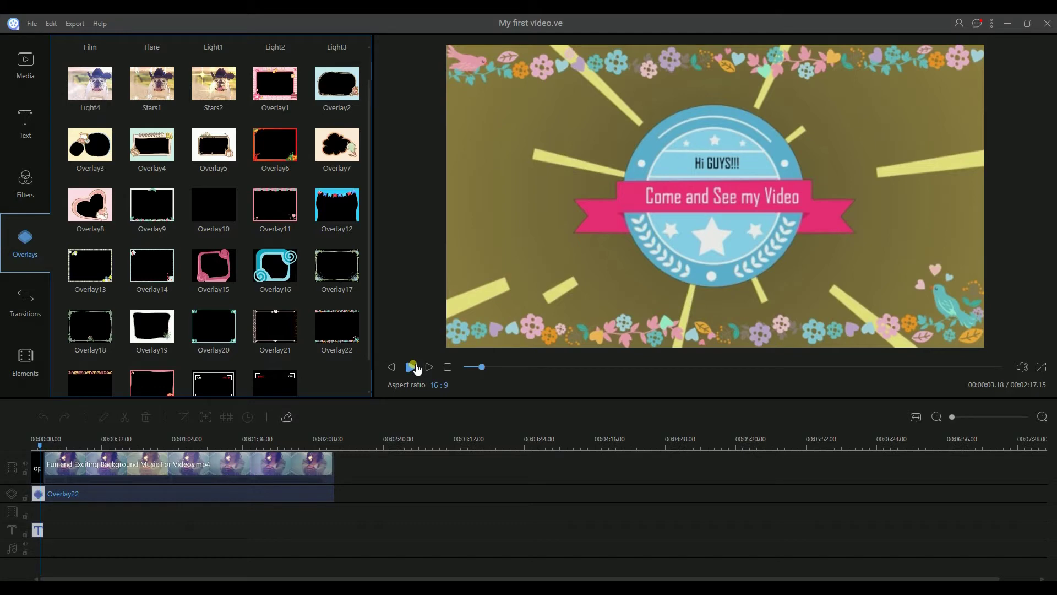
Bring up the Save As dialog for the project via Ctrl+S and File > Save
key("ctrl+s")
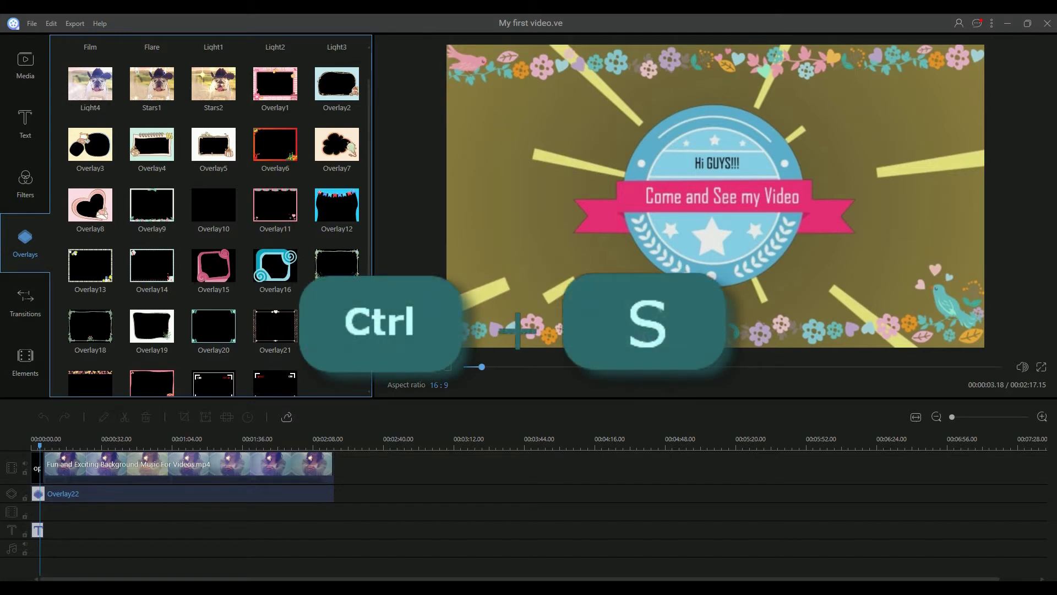
left_click(29, 23)
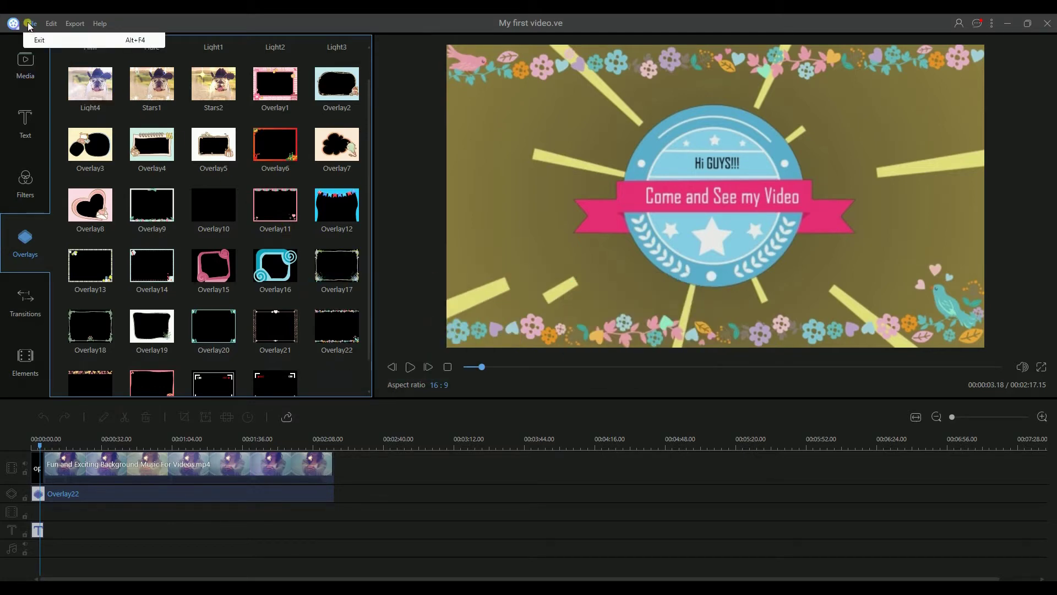
left_click(45, 93)
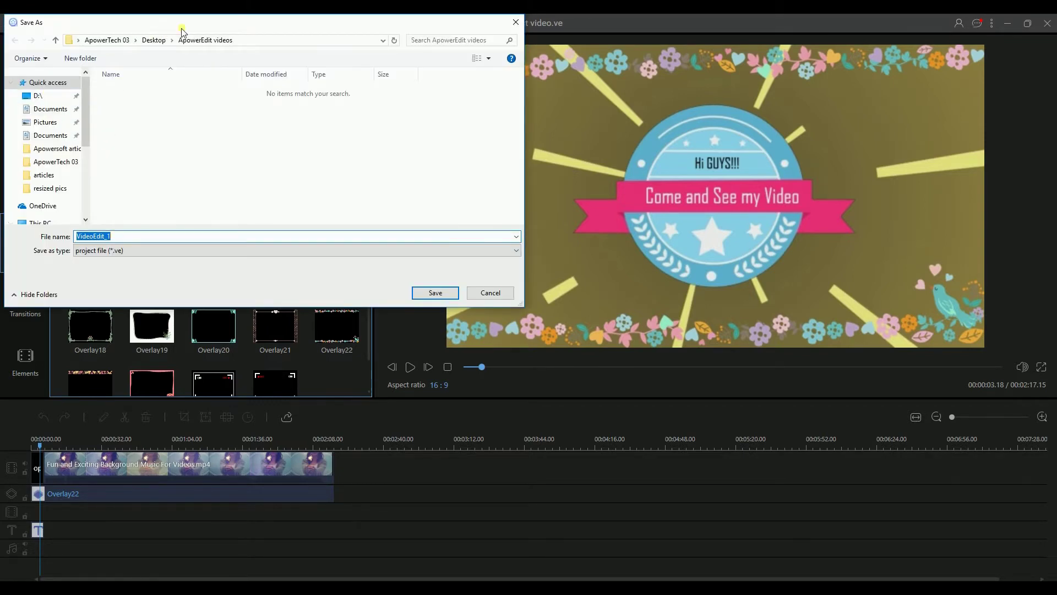
Replace the default name VideoEdit_1 with 'My First Video' and save the project
left_click(122, 239)
double_click(123, 237)
type("My First Video")
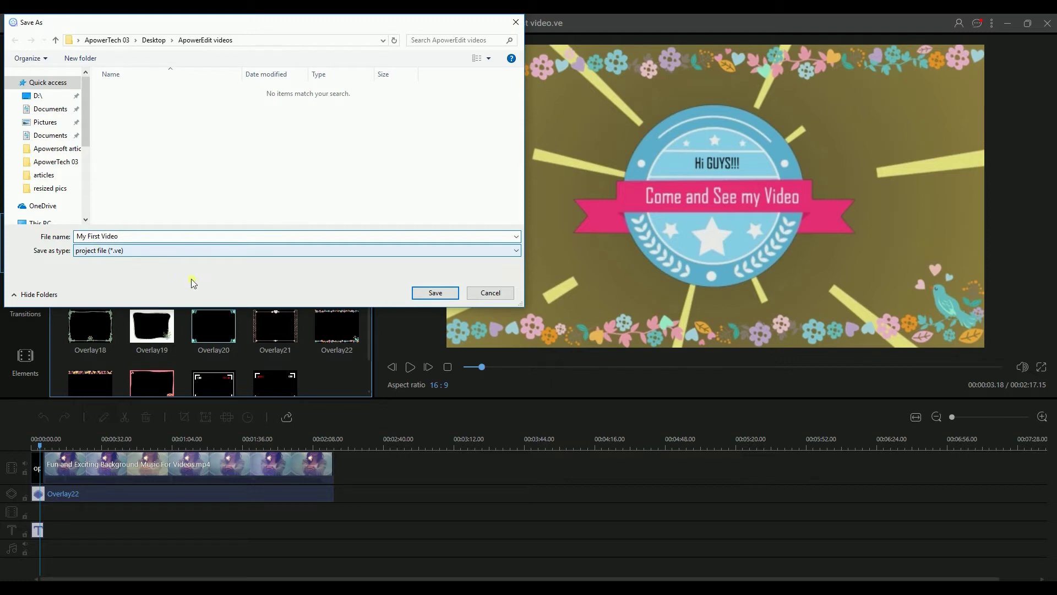
left_click(423, 295)
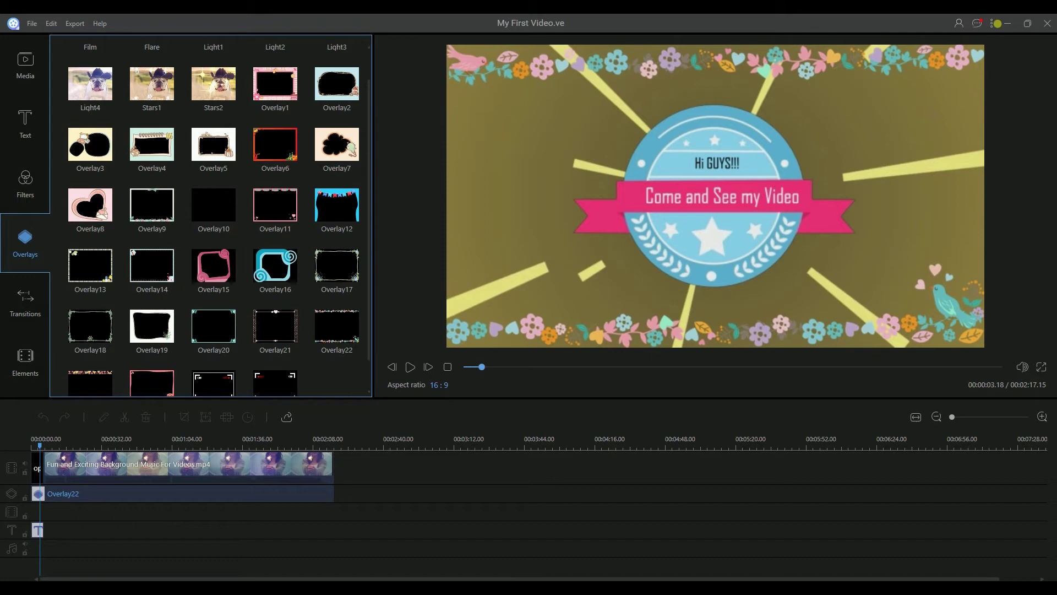
Open Settings from the title bar's three-dot menu
left_click(996, 24)
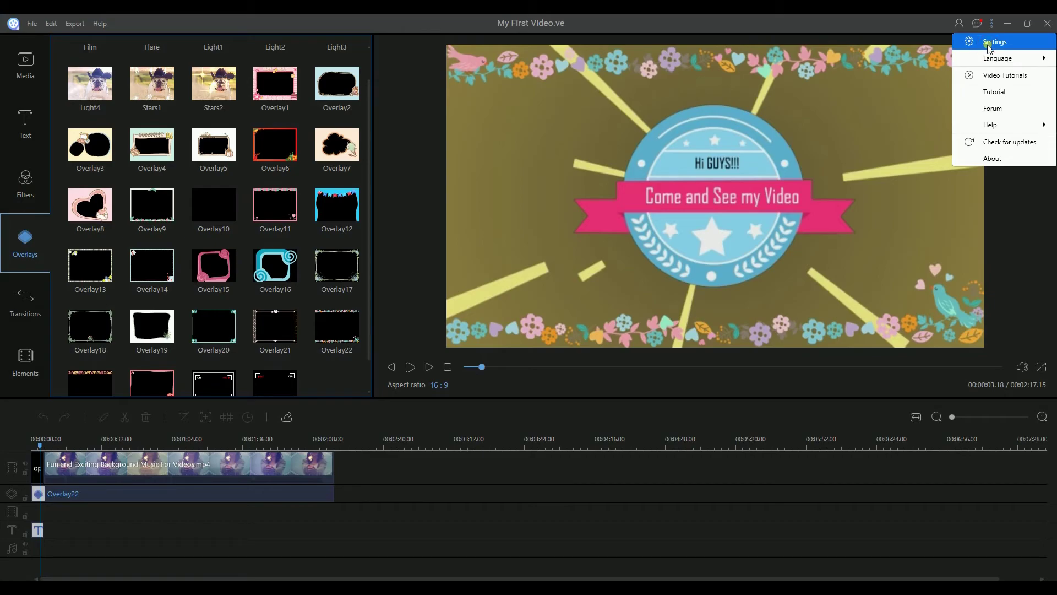
left_click(989, 44)
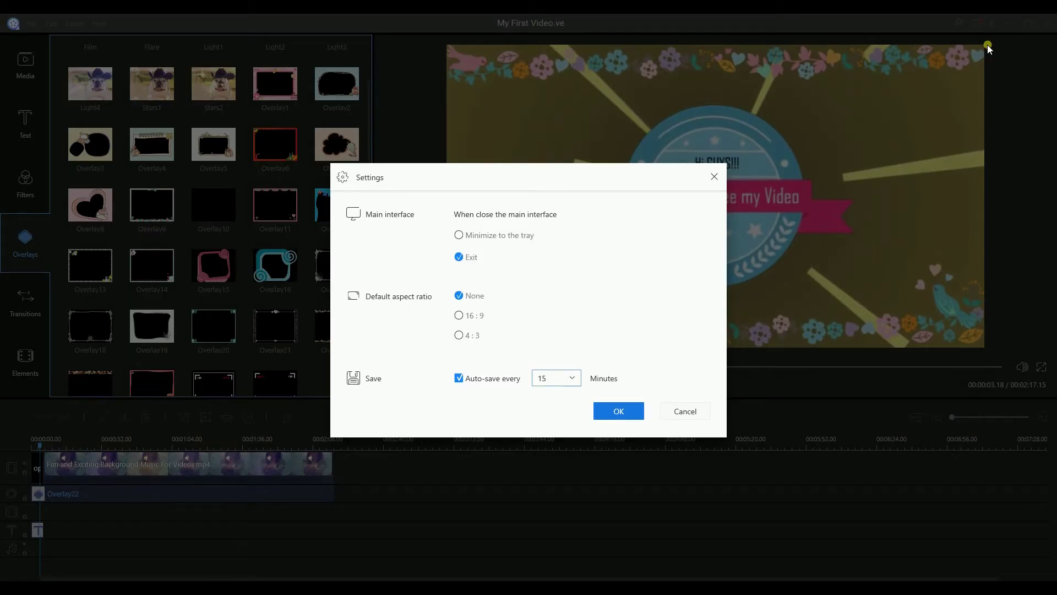
Keep 'Auto-save every' checked at 15 minutes and confirm Settings with OK
left_click(467, 383)
left_click(464, 384)
left_click(574, 381)
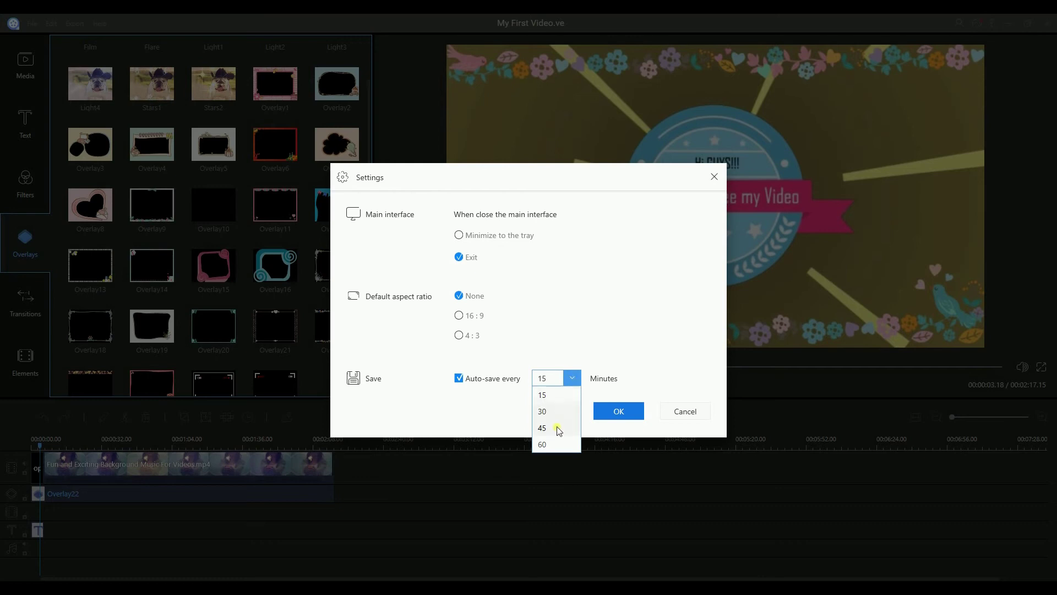
left_click(574, 380)
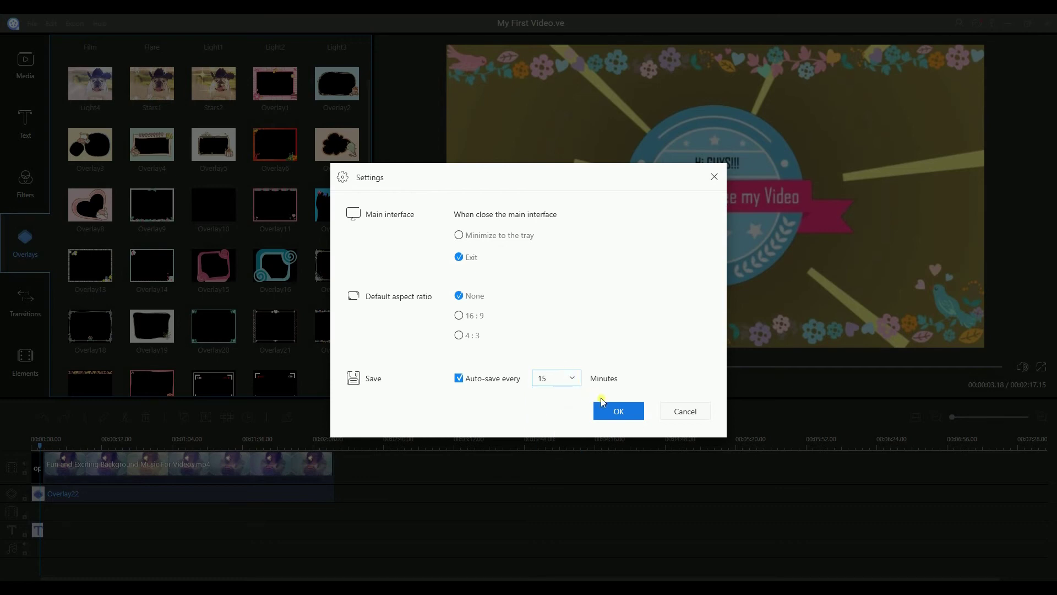
left_click(618, 412)
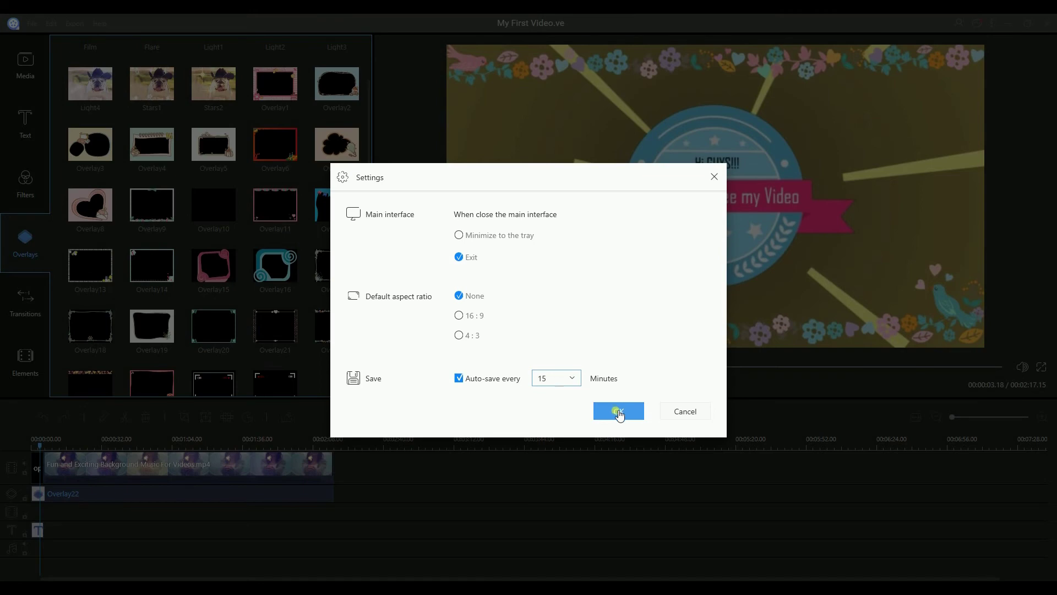